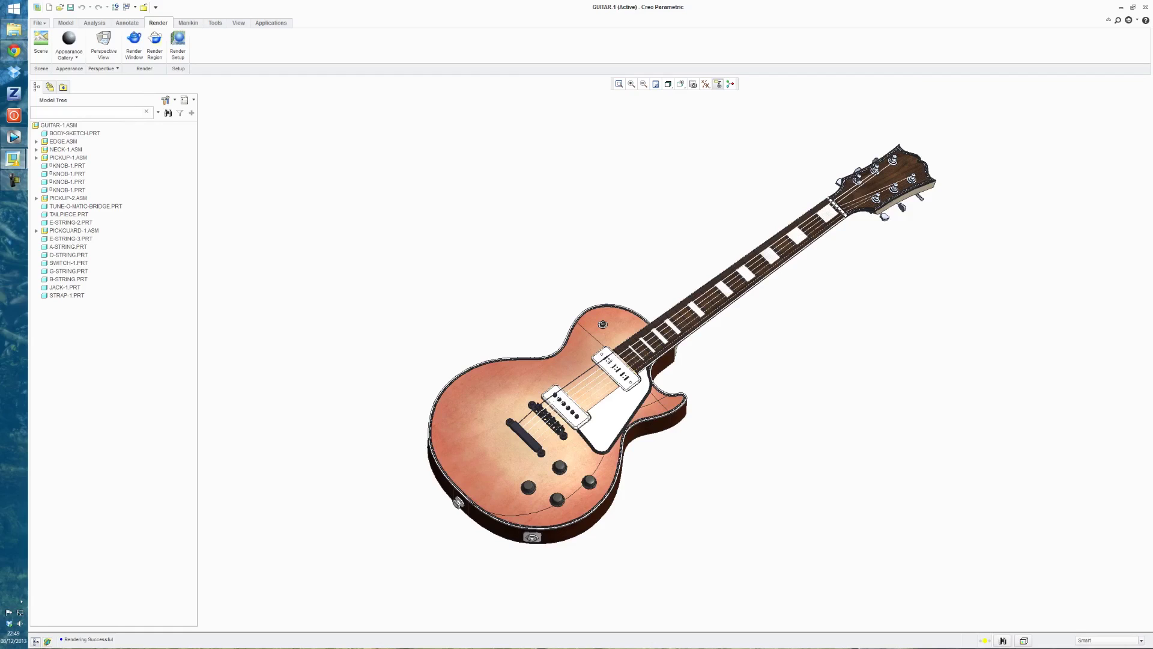
Switch the guitar assembly to perspective view
scroll(960, 320, "down", 1)
mouse_move(820, 321)
middle_mouse_down()
mouse_move(810, 258)
mouse_move(809, 298)
middle_mouse_up()
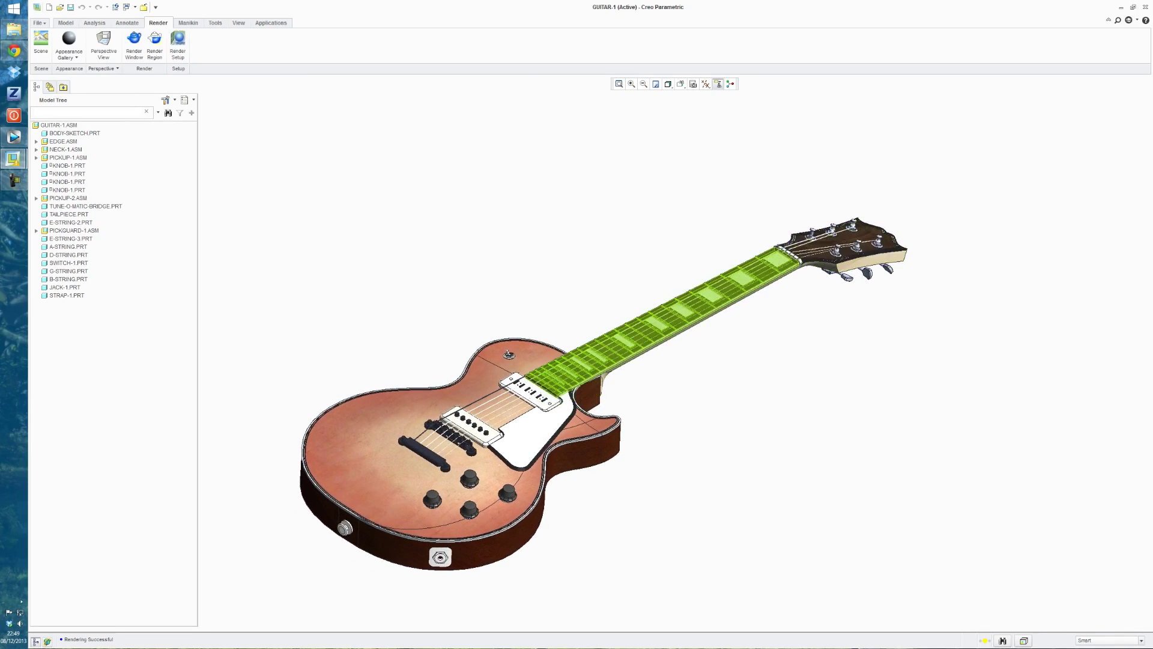
middle_click_drag(781, 335, 780, 336)
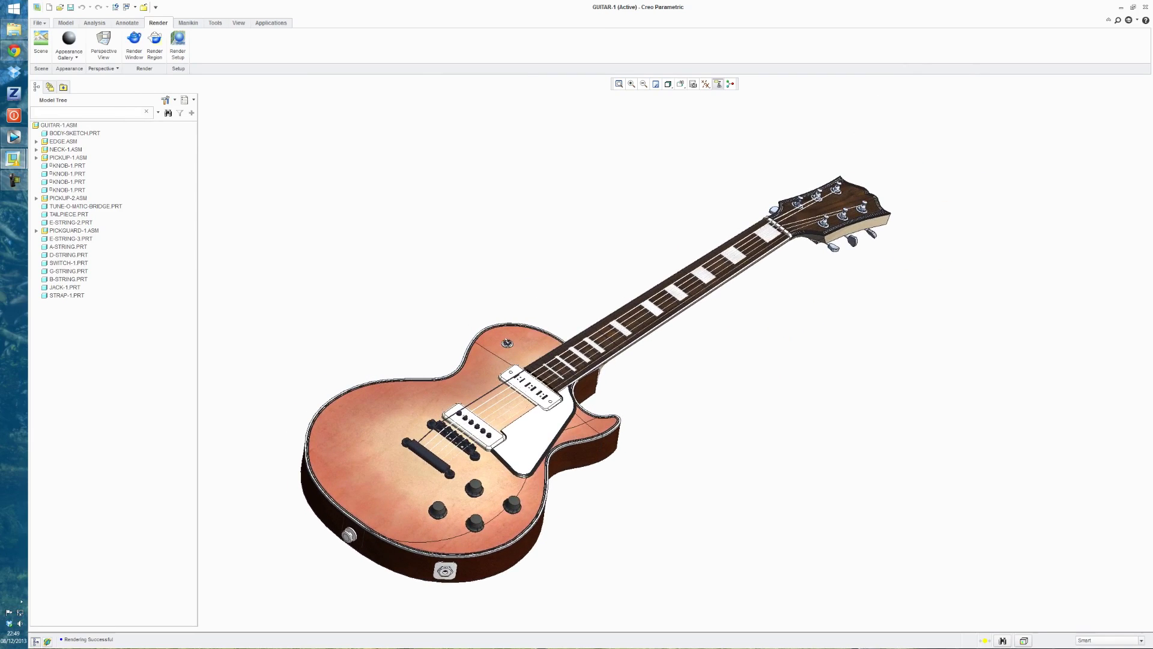
left_click(66, 22)
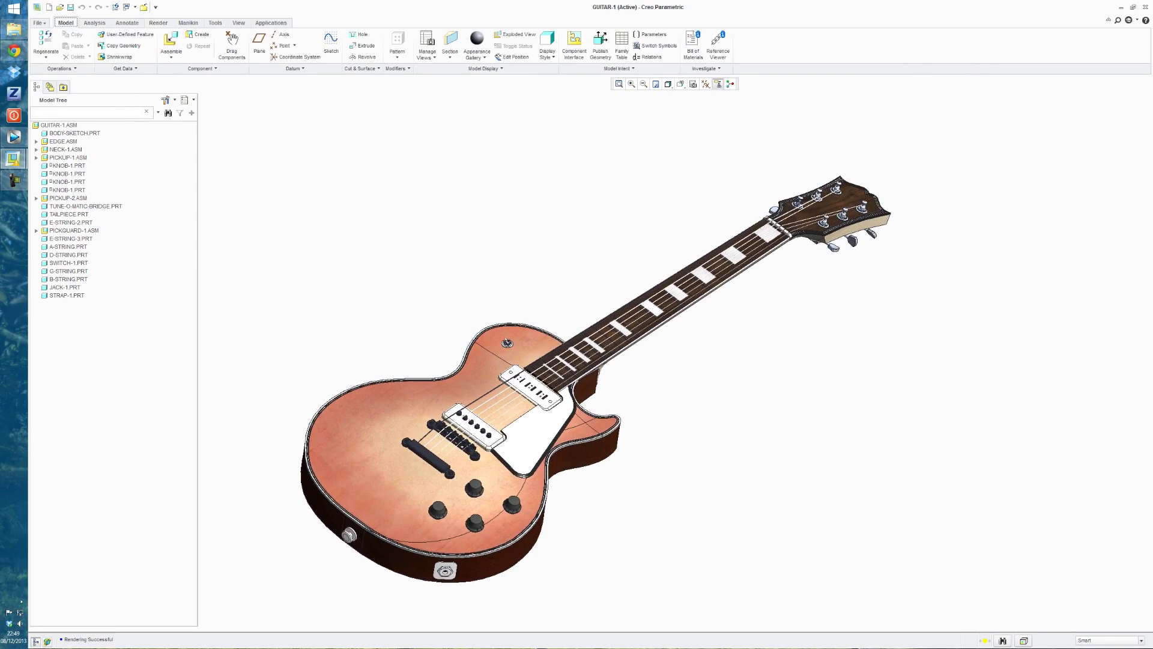
left_click(158, 23)
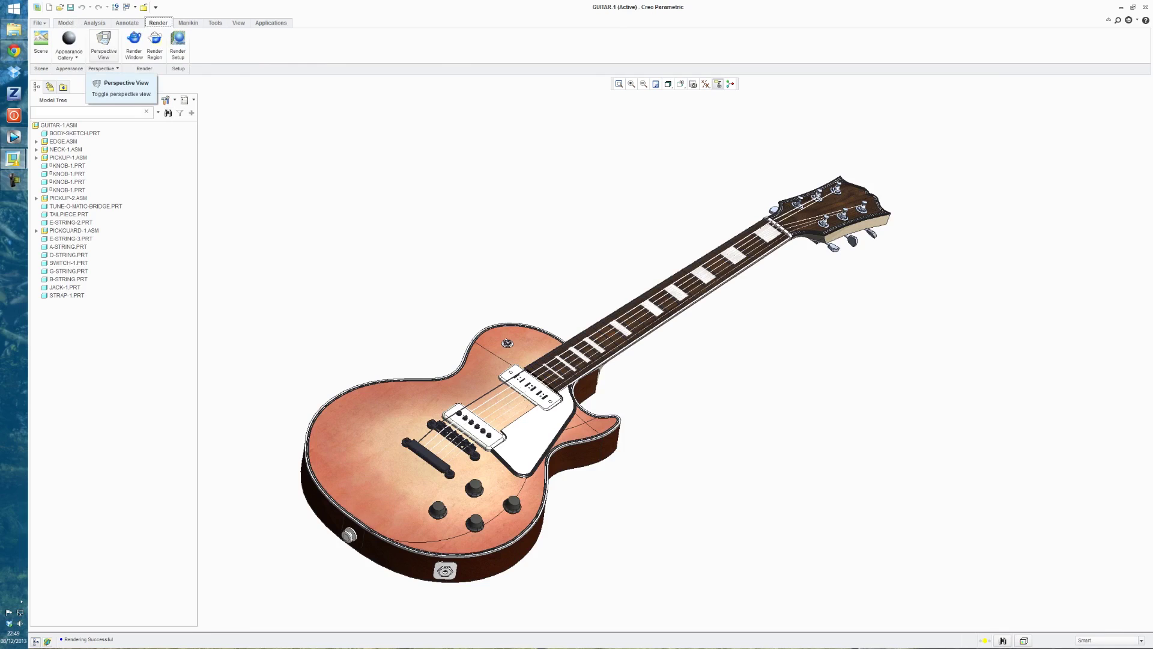
left_click(103, 43)
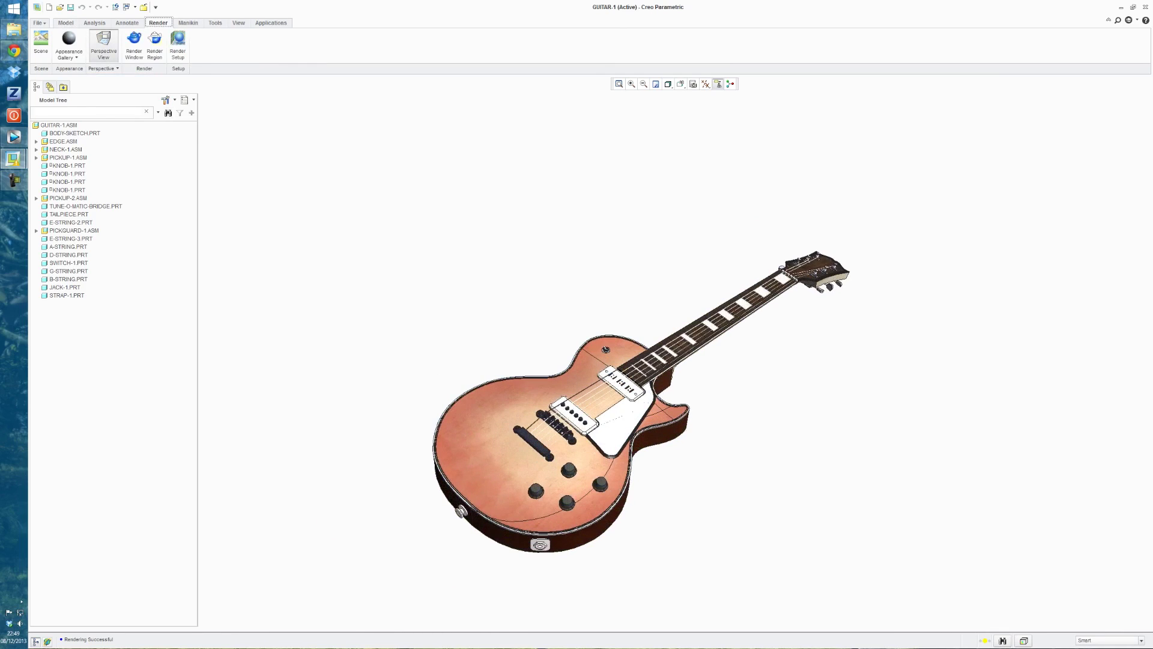
Orient the guitar at a low angle, enlarged, with the jack end of the body in the foreground
middle_click_drag(682, 351, 679, 291)
scroll(668, 349, "down", 3)
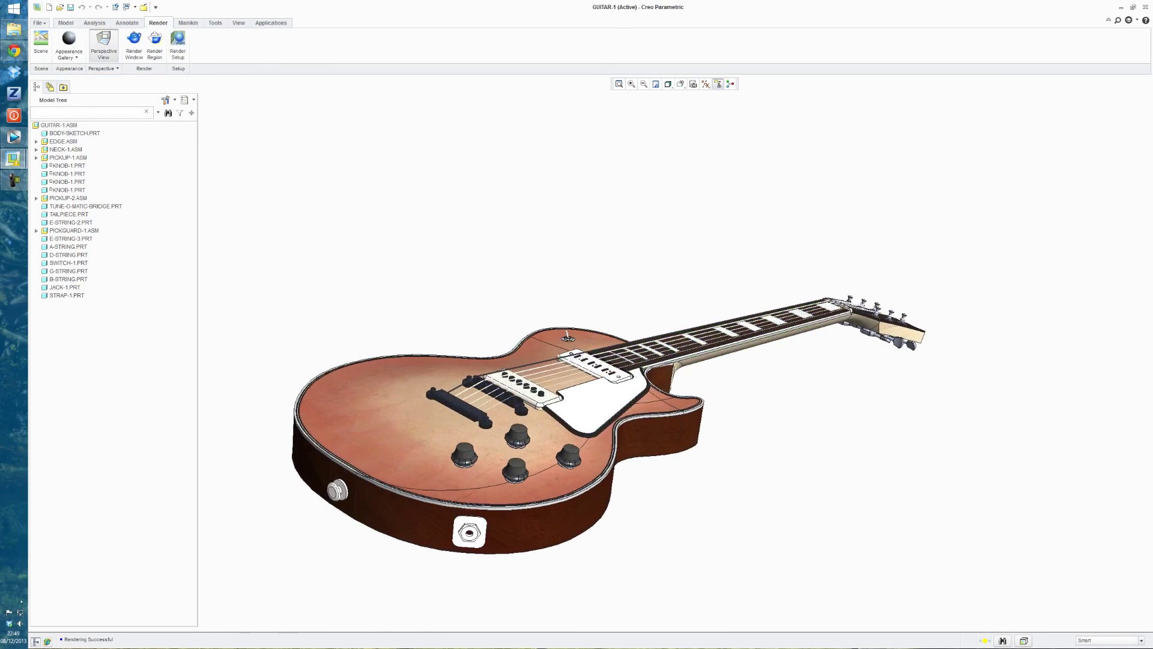
middle_click_drag(720, 342, 697, 310)
scroll(675, 353, "up", 2)
middle_click_drag(675, 353, 673, 332)
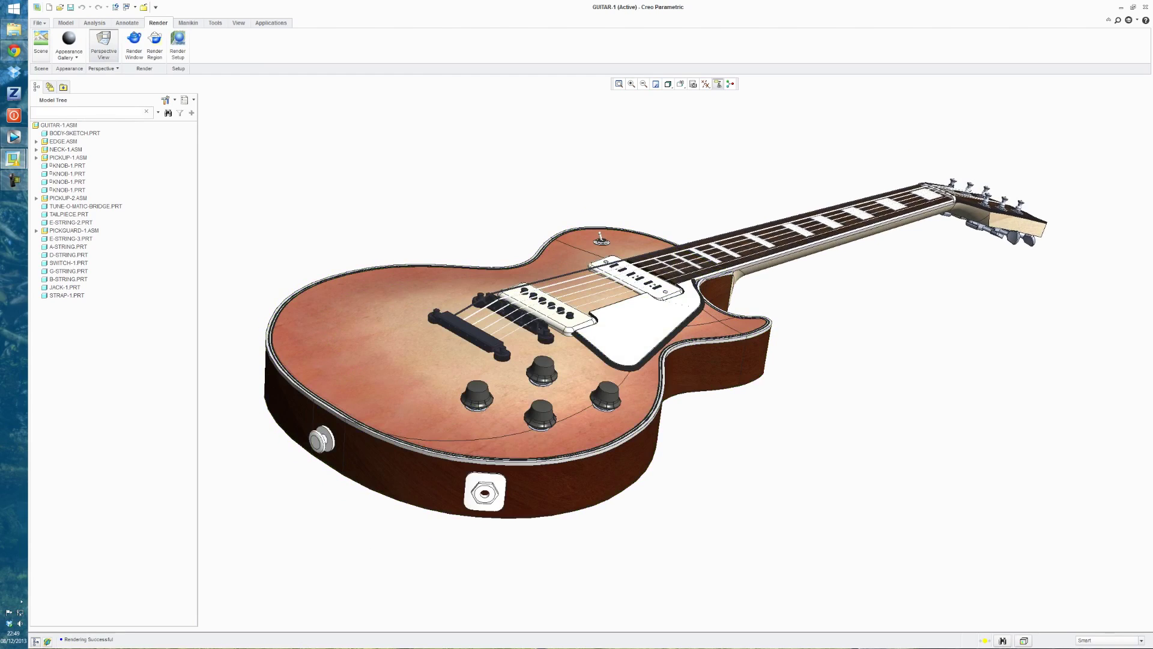
Disable depth of field in the scene's effects
left_click(41, 43)
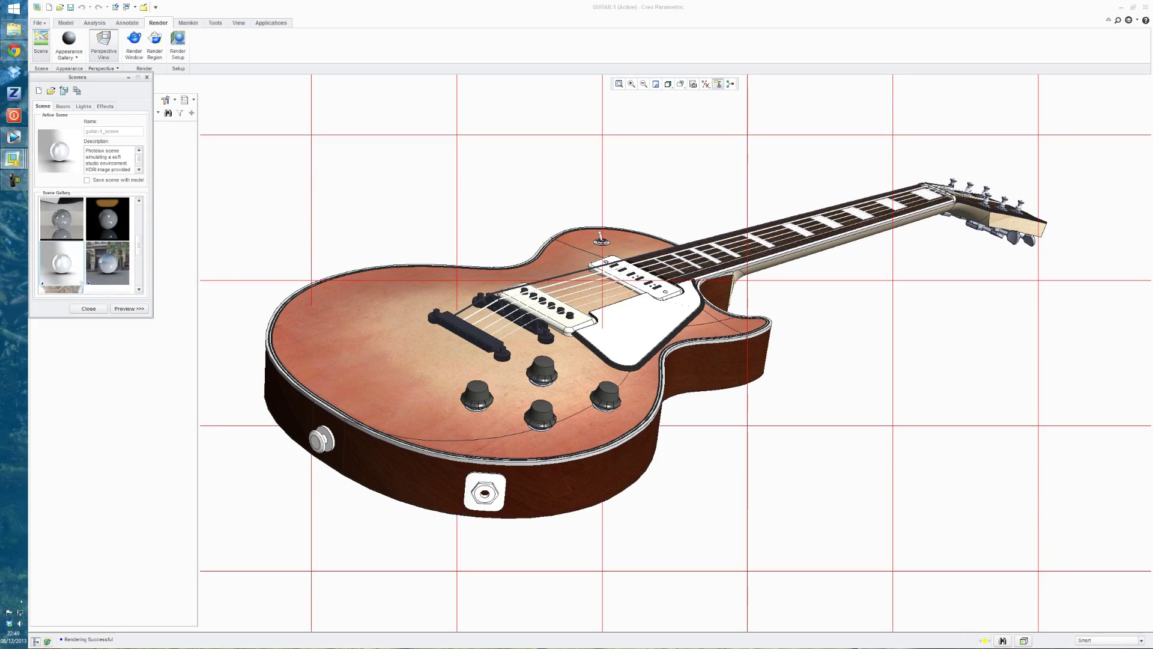
left_click(105, 106)
left_click(42, 254)
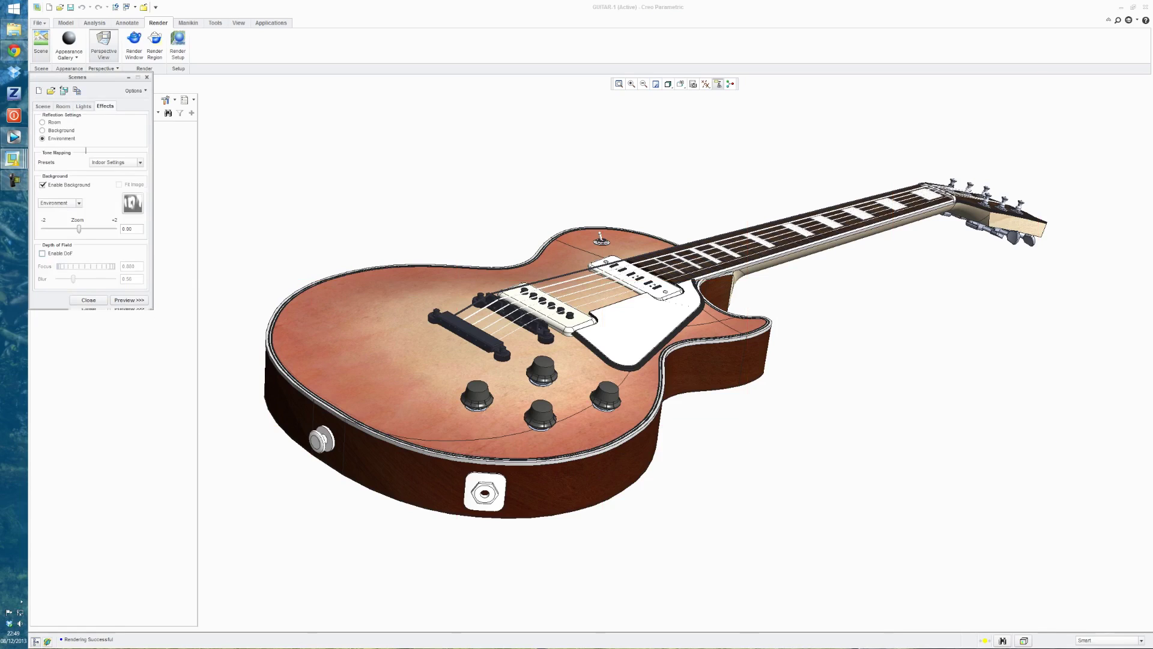
Apply the photolux hard studio scene from the scene gallery as the active scene
left_click(43, 106)
scroll(84, 243, "down", 1)
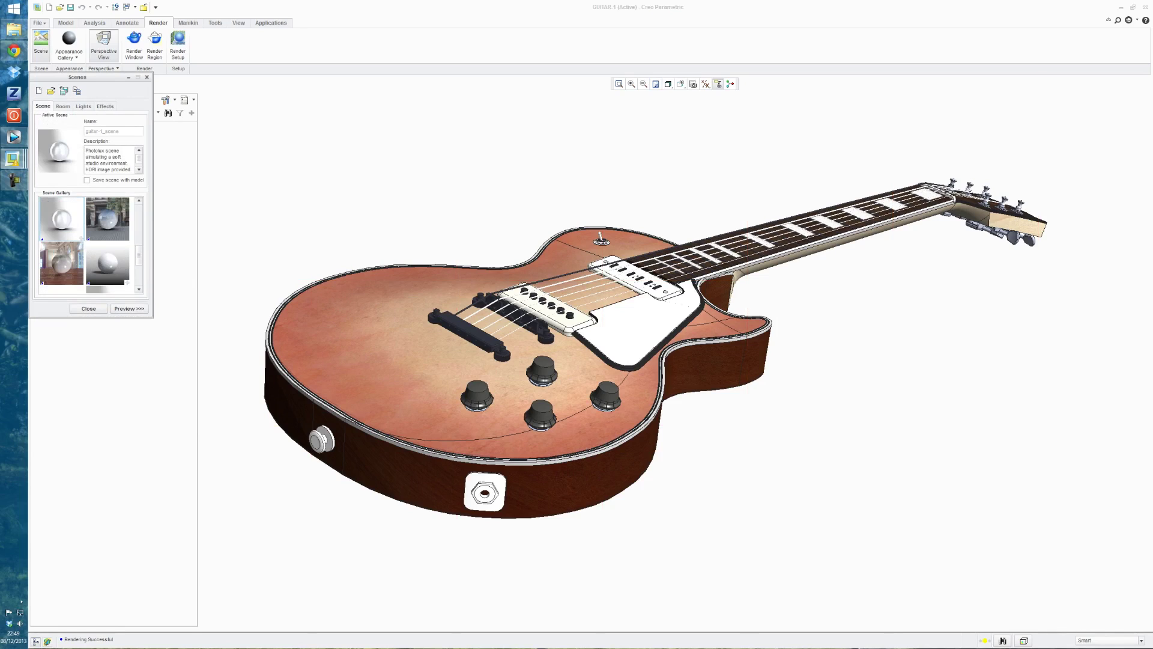
scroll(84, 244, "down", 1)
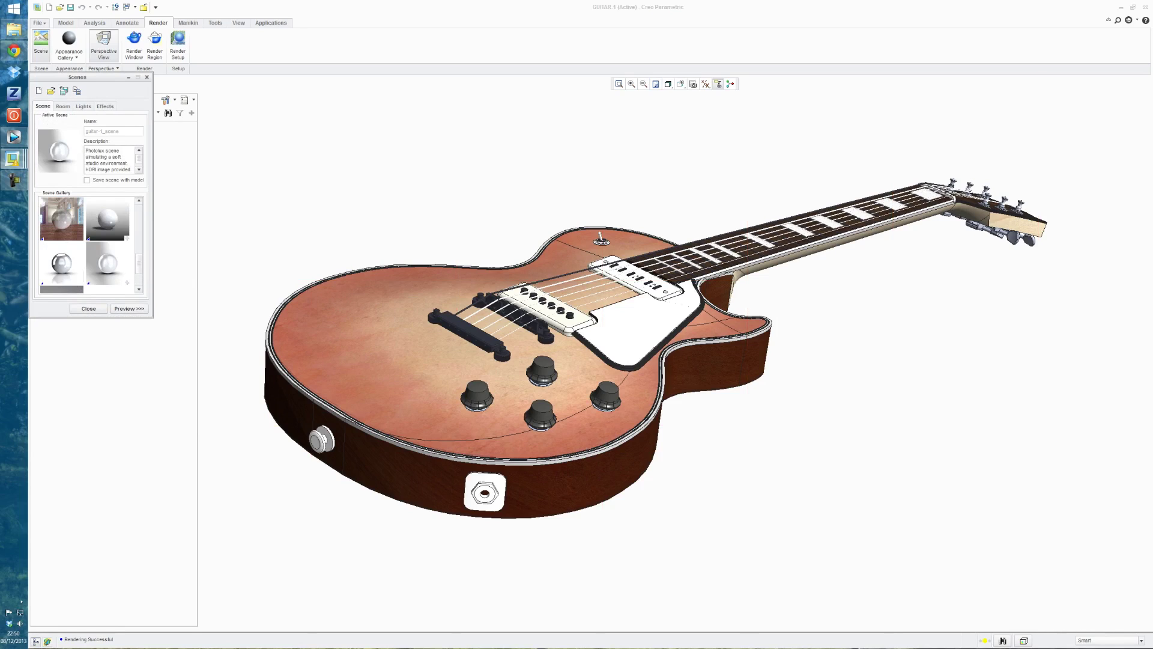
double_click(62, 263)
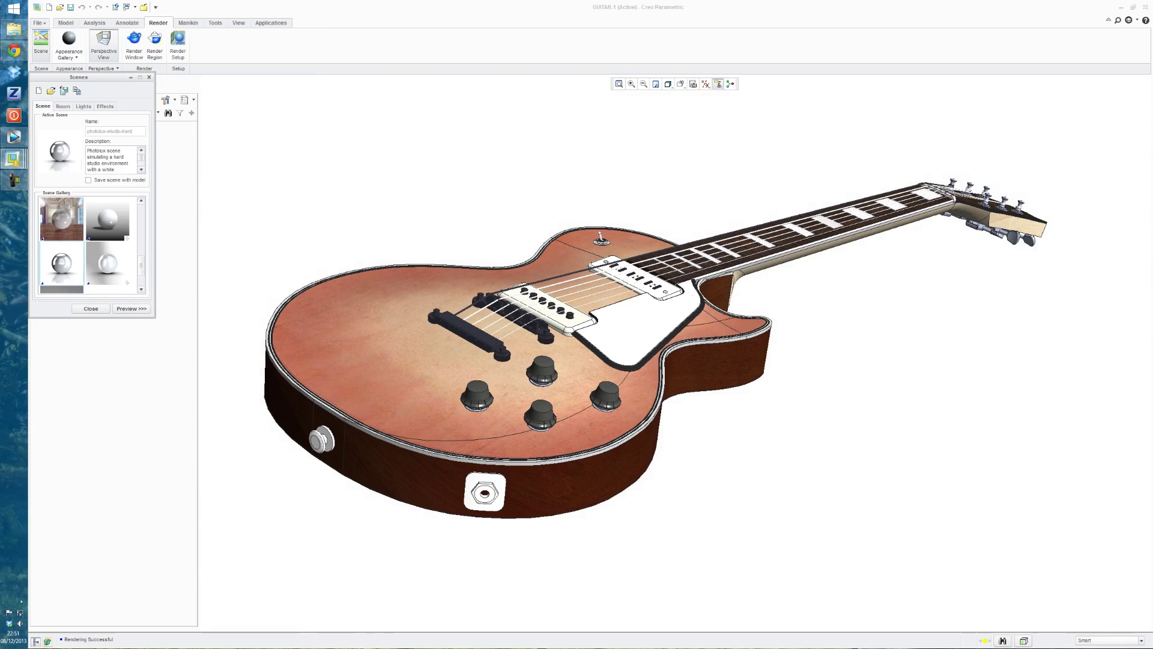
Add a spotlight to the scene and move its source to the opposite side of the guitar, beyond the body
left_click(83, 106)
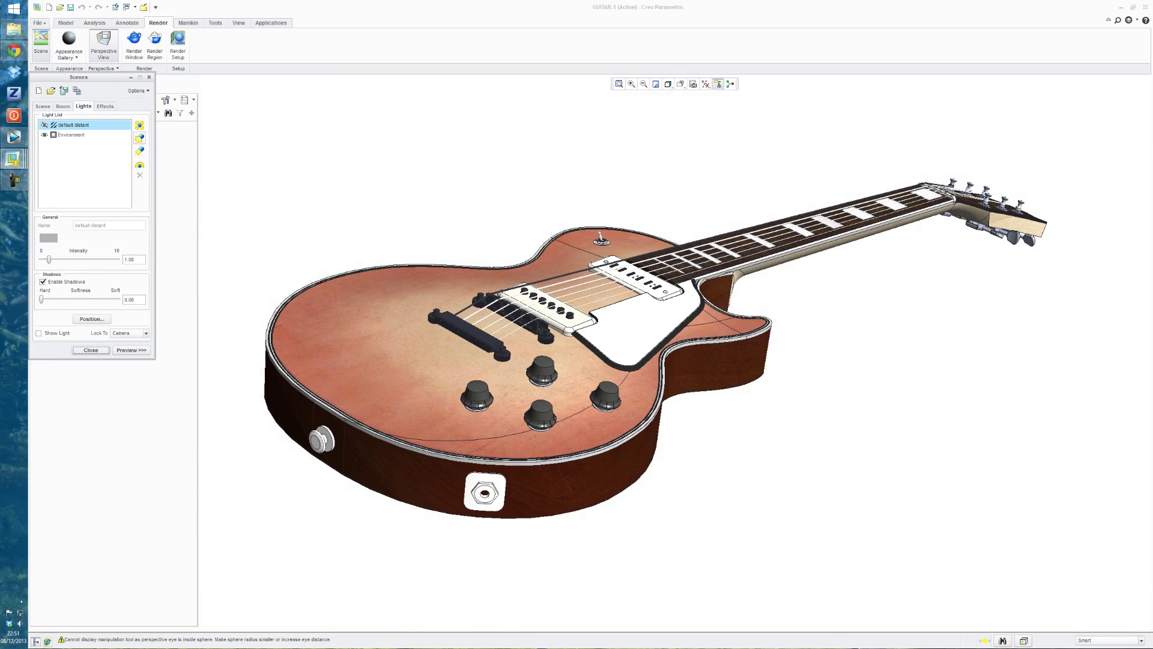
left_click(139, 138)
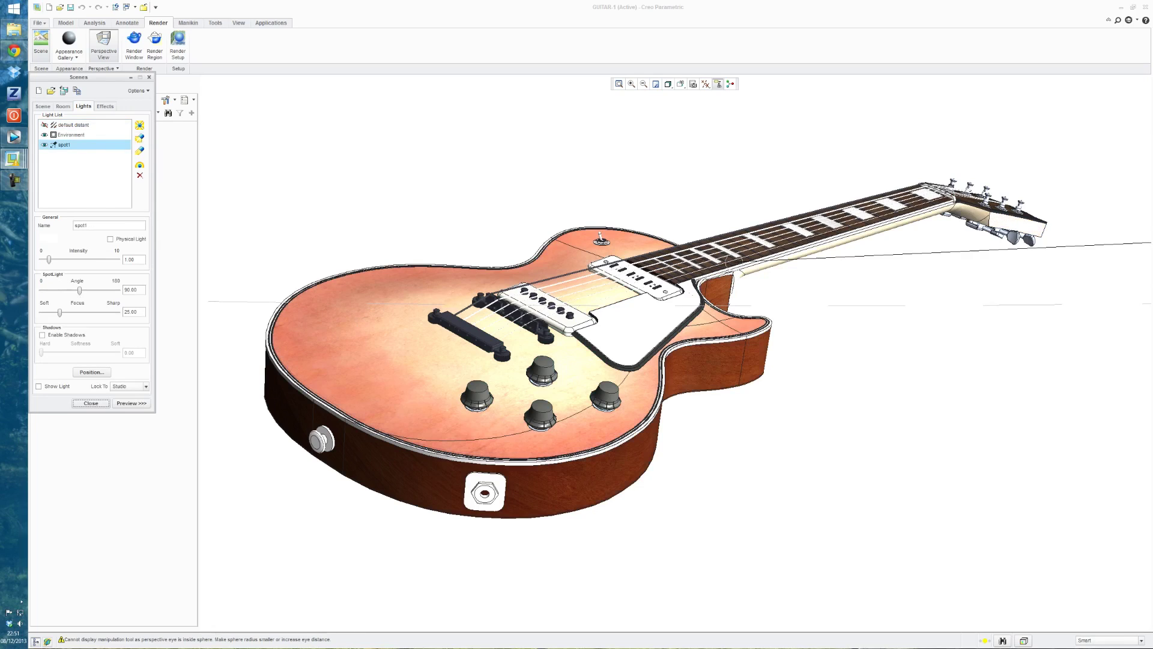
scroll(675, 353, "up", 10)
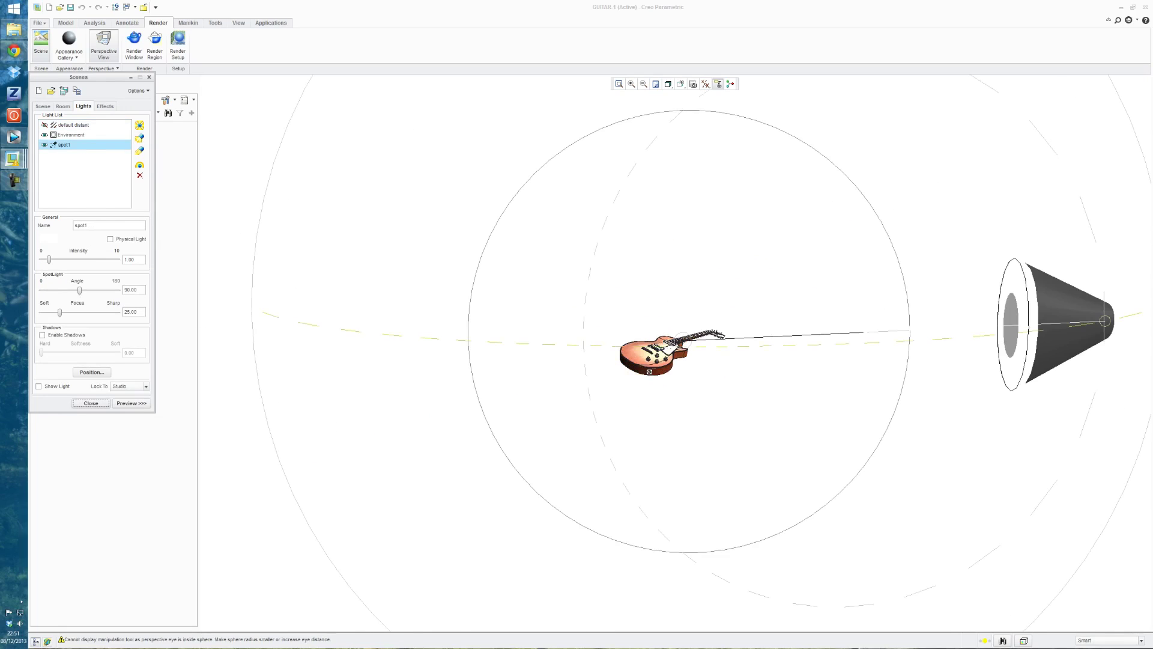
left_click_drag(1104, 320, 251, 318)
scroll(675, 352, "down", 5)
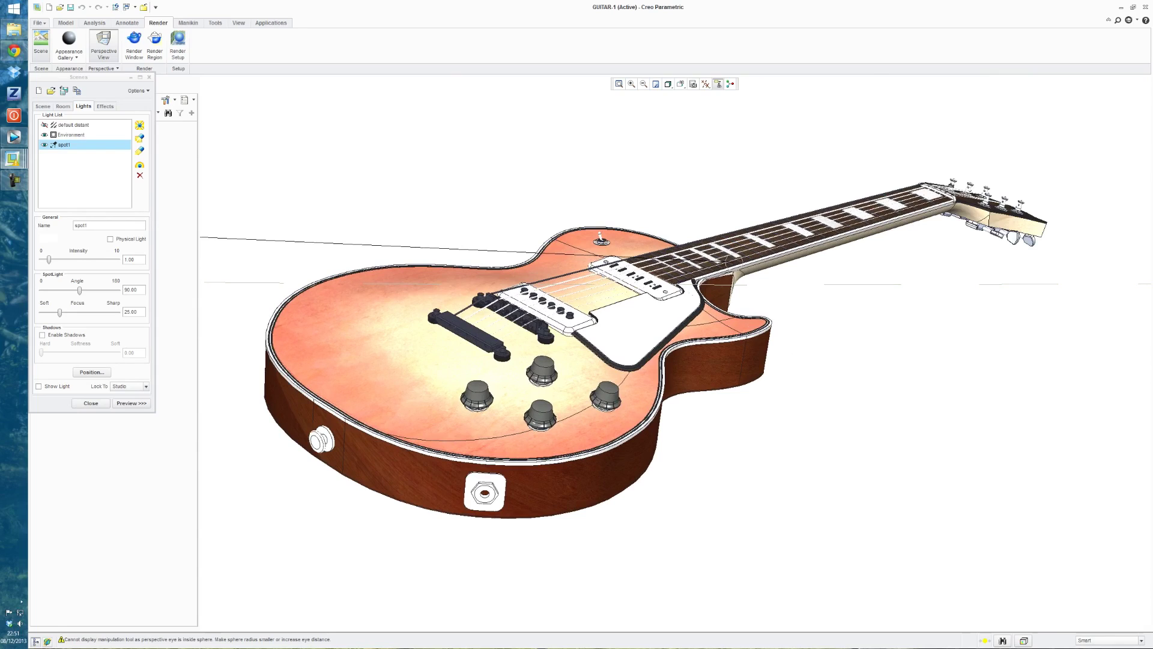
Enable depth of field for the scene with a focus of 0.860 and a blur of 0.50
left_click(106, 107)
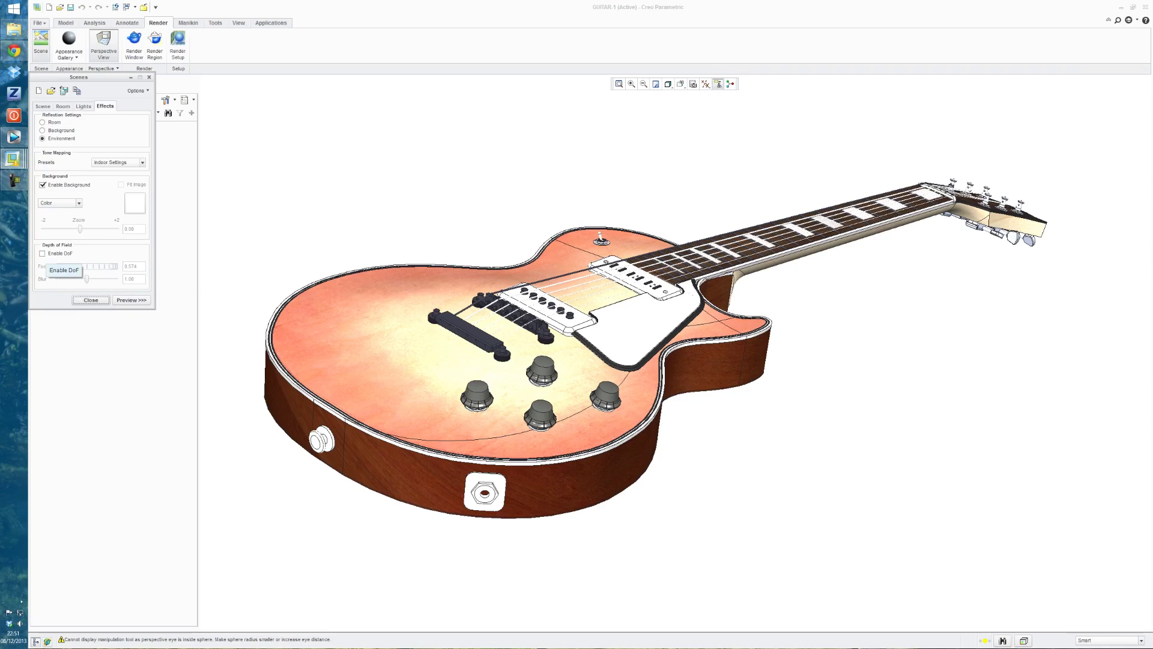
left_click(58, 253)
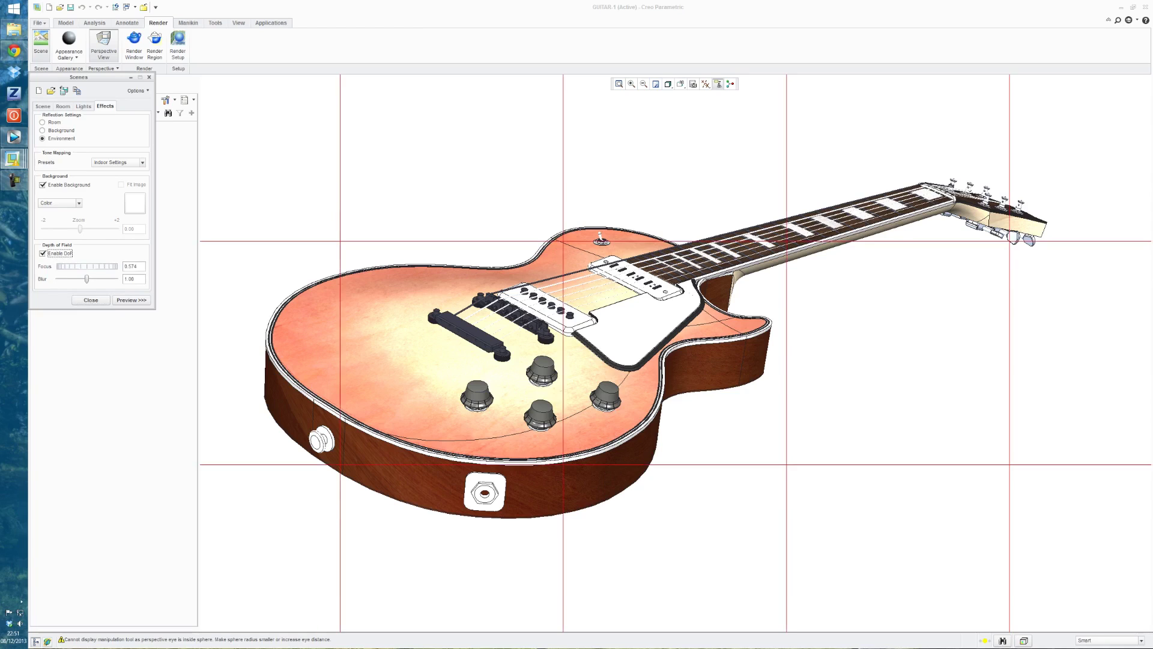
left_click_drag(73, 266, 102, 266)
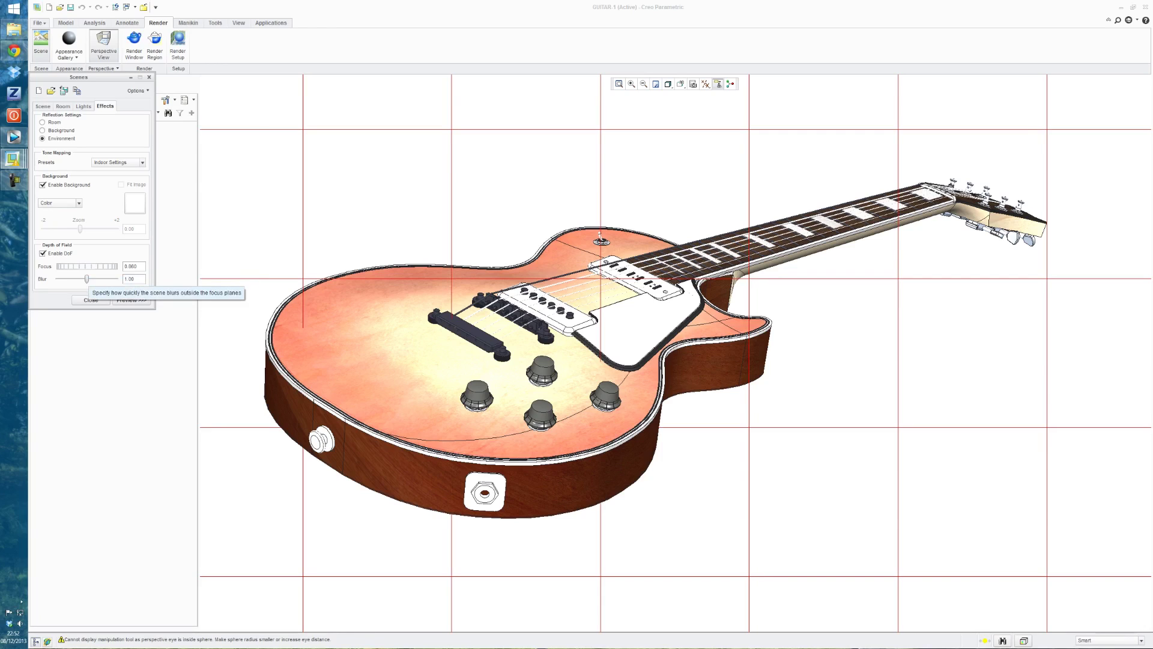
left_click_drag(87, 278, 73, 278)
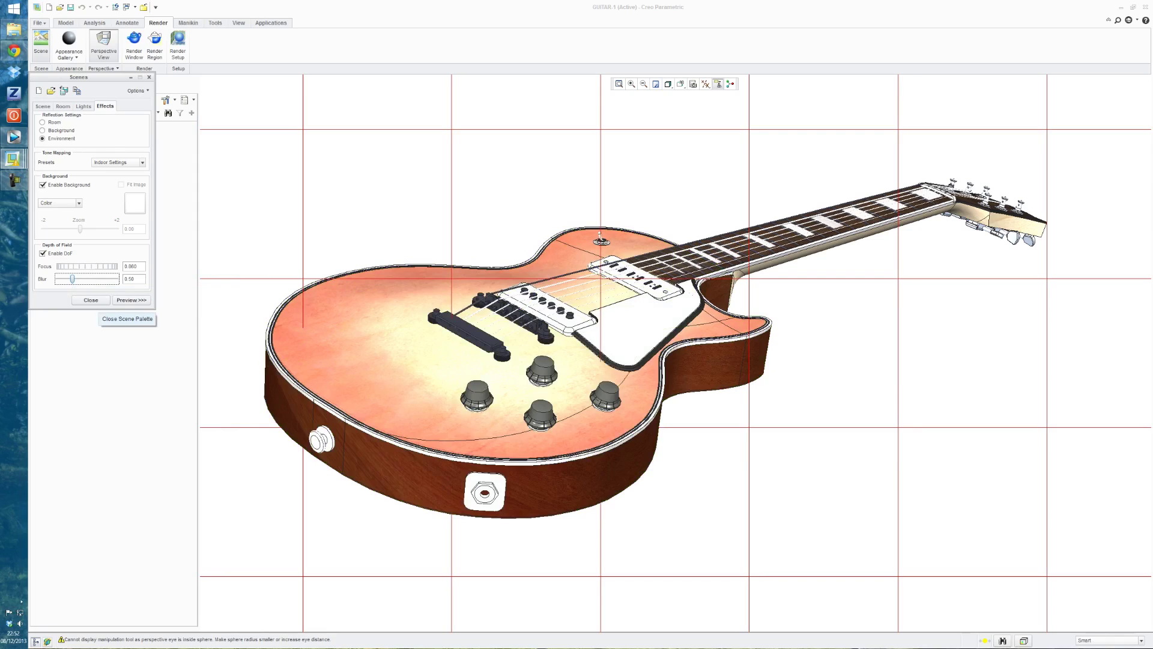
left_click(90, 300)
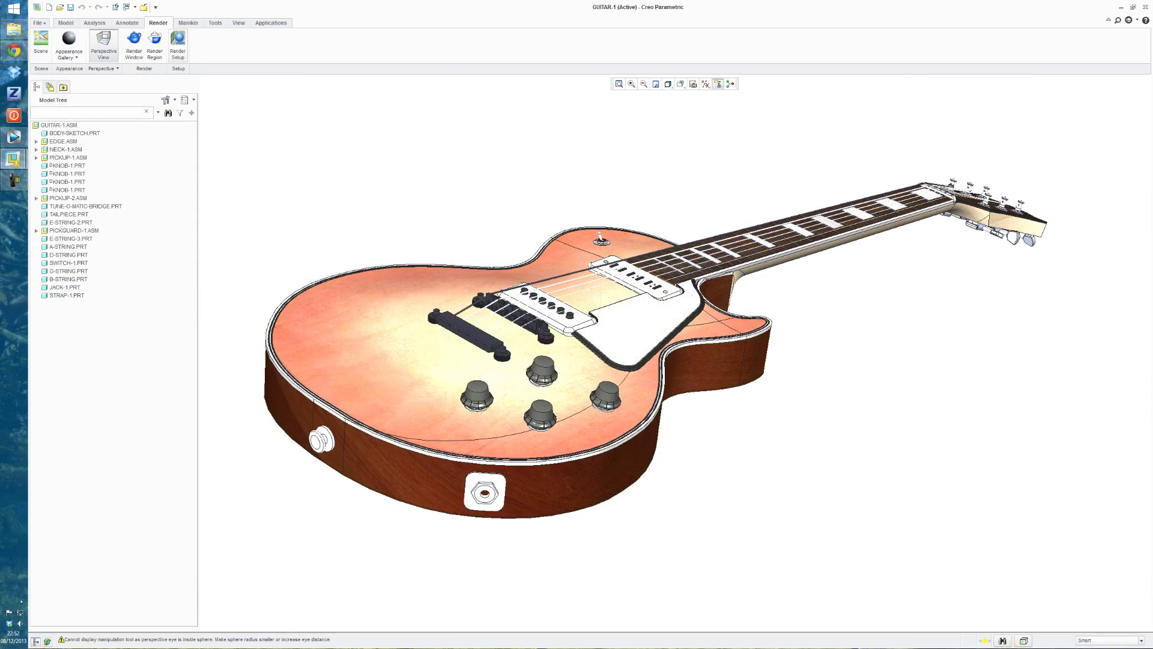
Check the photorealistic render options and render the guitar in the window
left_click(177, 43)
left_click_drag(1063, 6, 1020, 51)
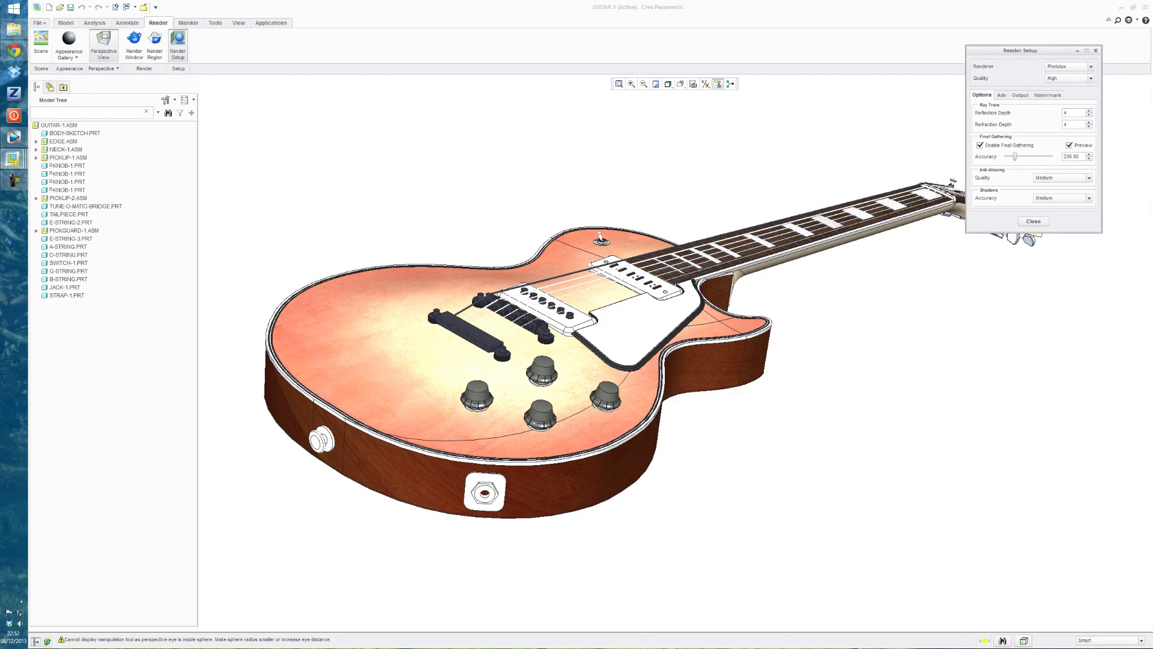
left_click(1033, 221)
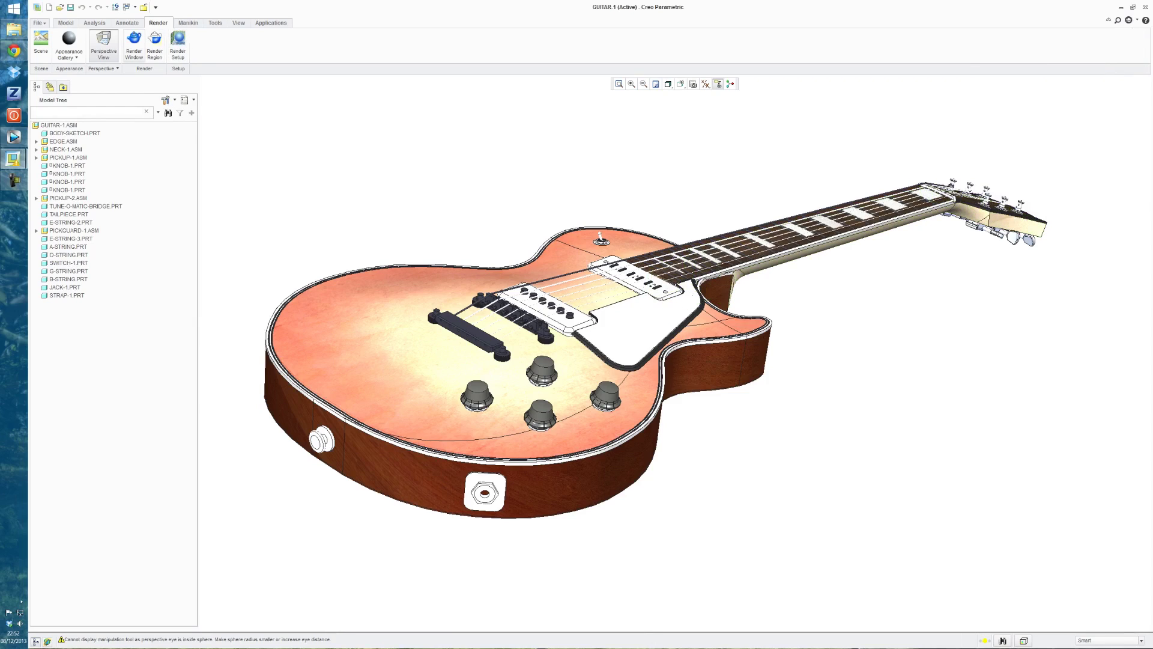
left_click(133, 49)
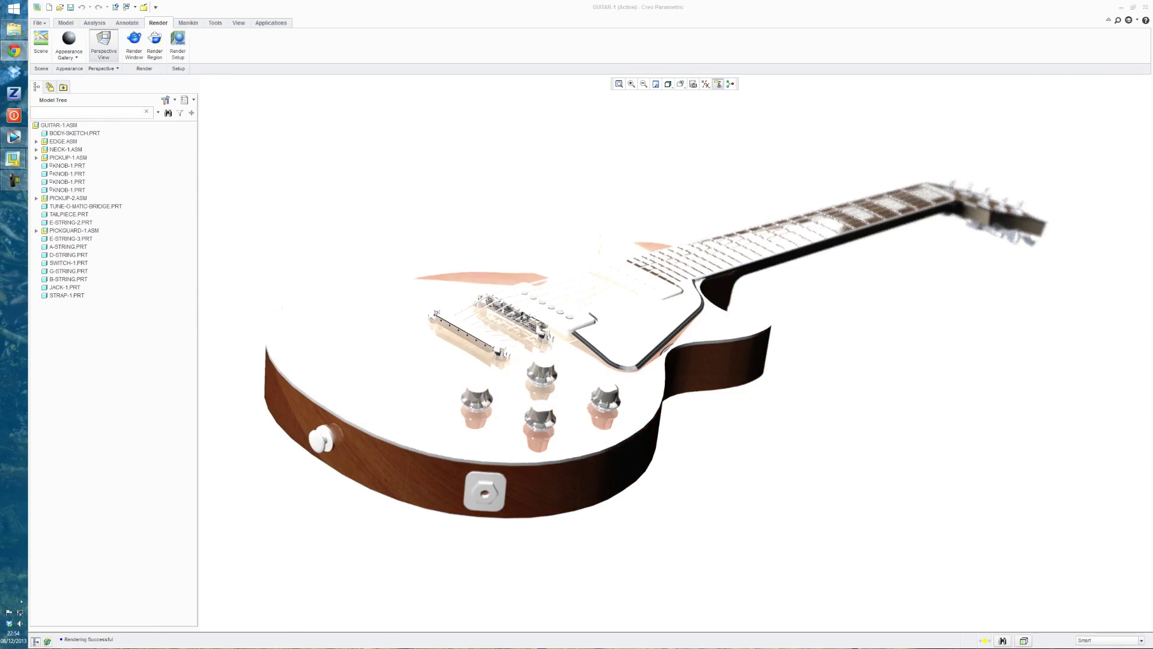
Delete the spot1 light from the scene and render the window again
left_click(41, 41)
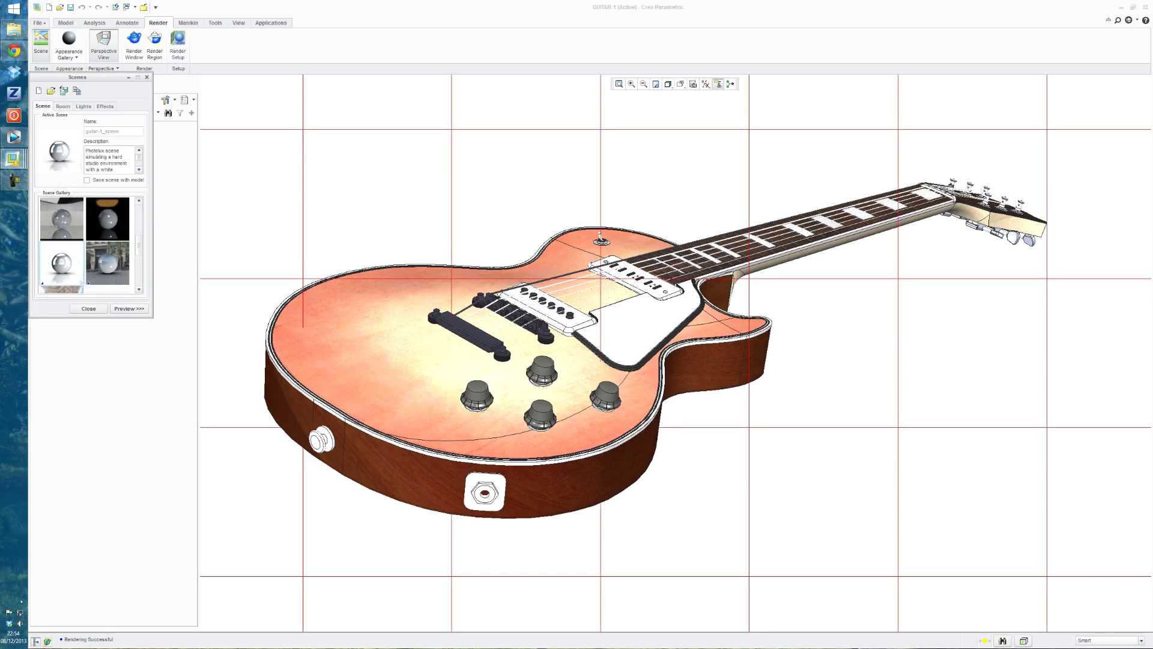
left_click(83, 106)
left_click(64, 144)
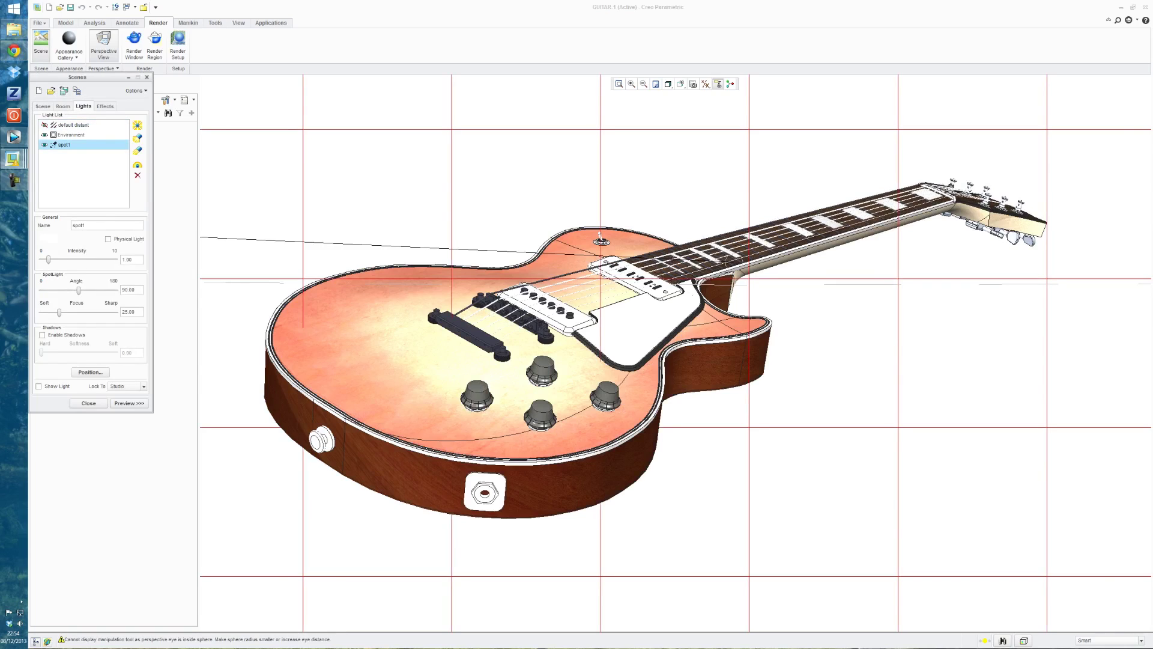
left_click(137, 175)
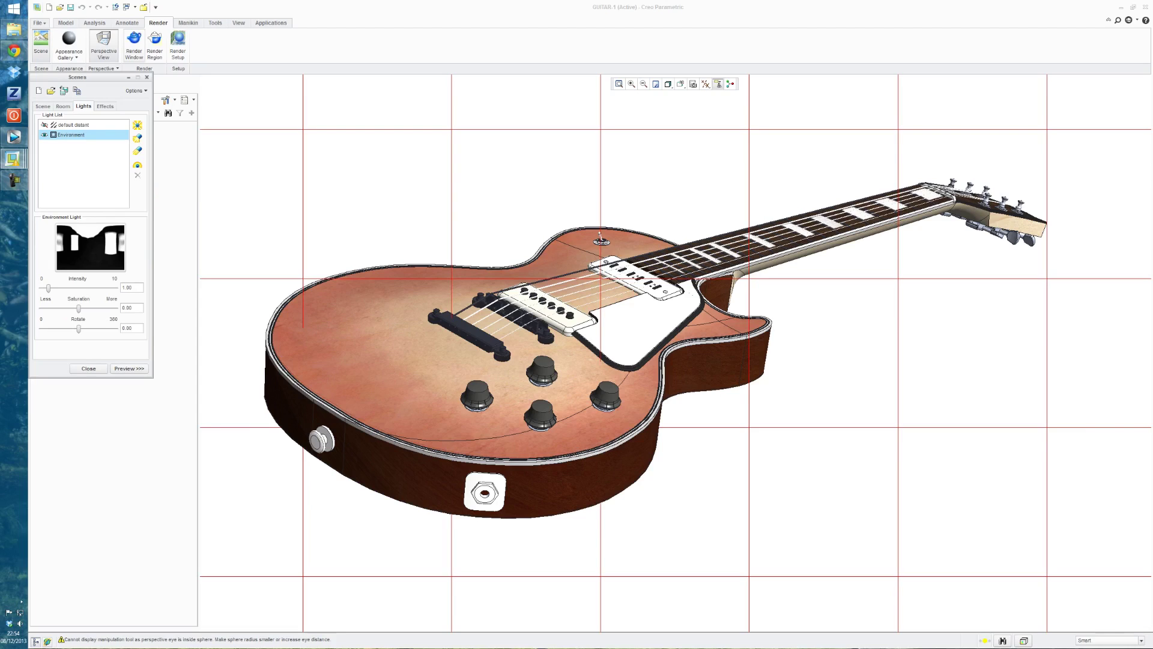
left_click(134, 45)
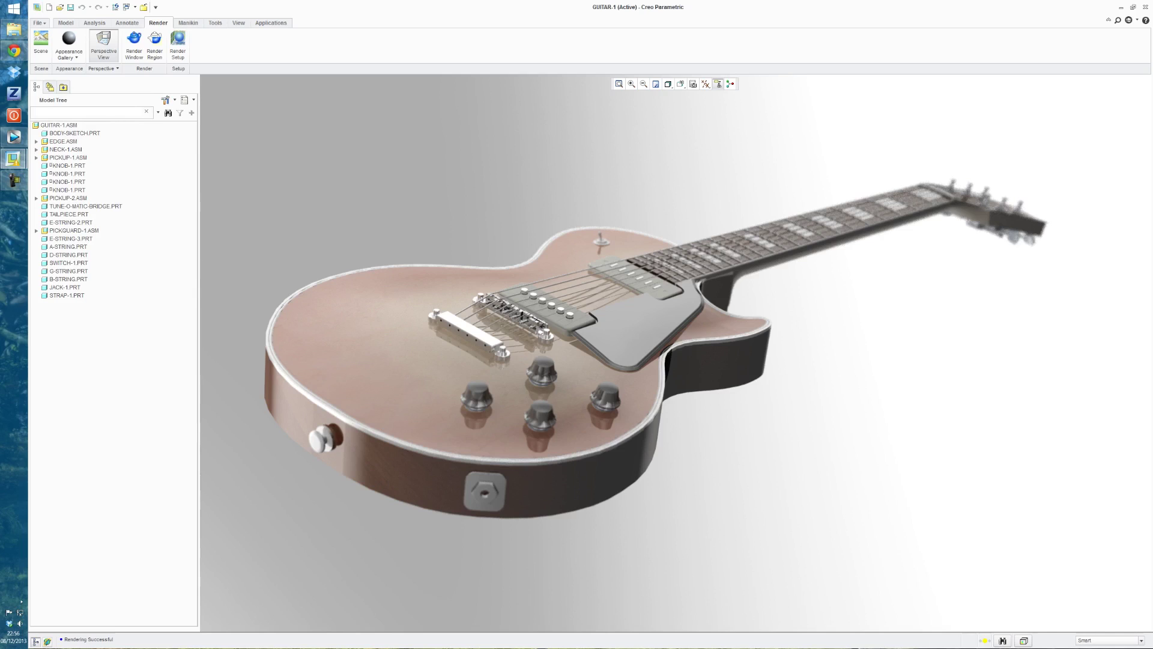
Browse the scene gallery for other available scenes
left_click(40, 43)
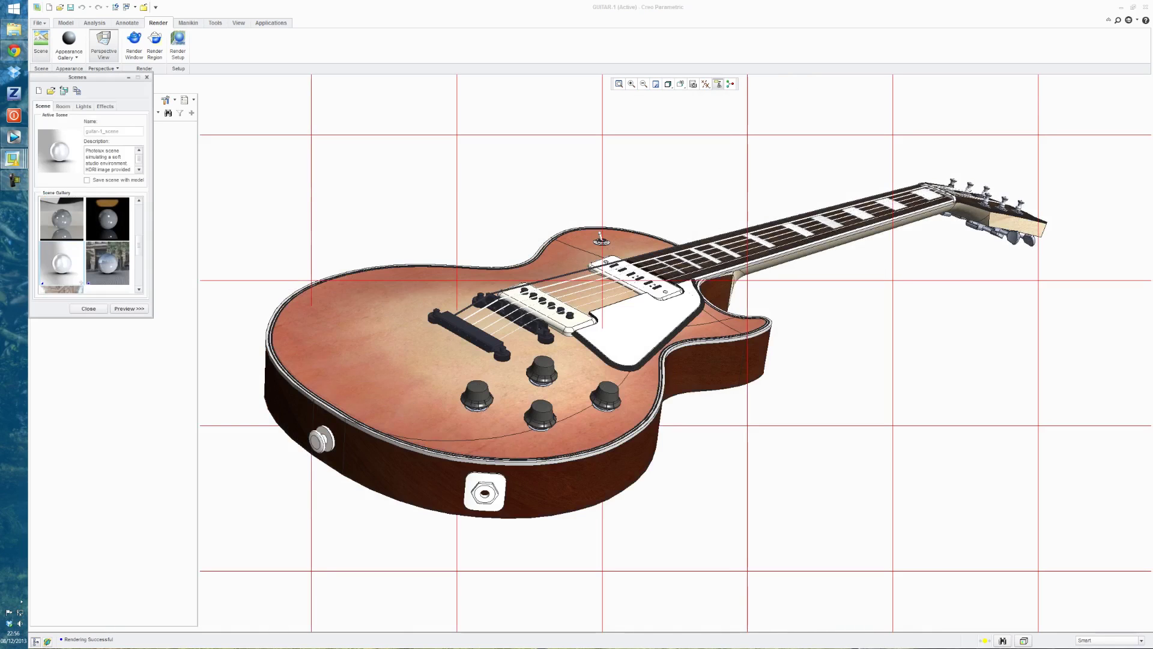
scroll(91, 245, "down", 3)
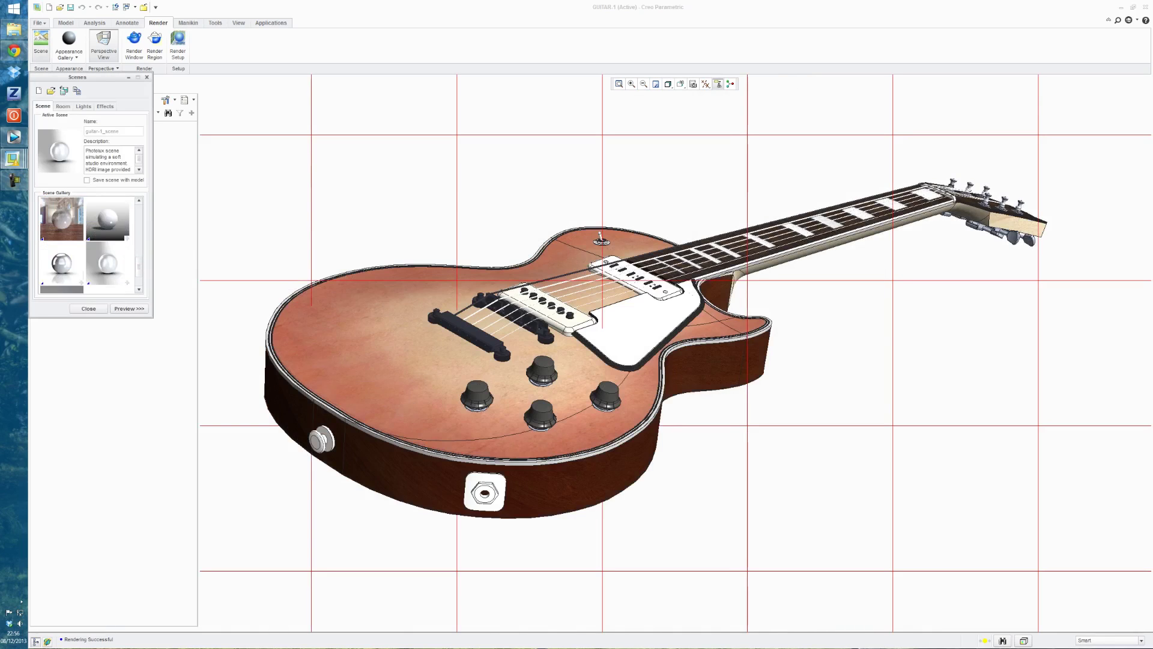
scroll(91, 245, "up", 1)
mouse_move(139, 261)
left_mouse_down()
mouse_move(139, 275)
mouse_move(139, 265)
left_mouse_up()
left_click(88, 308)
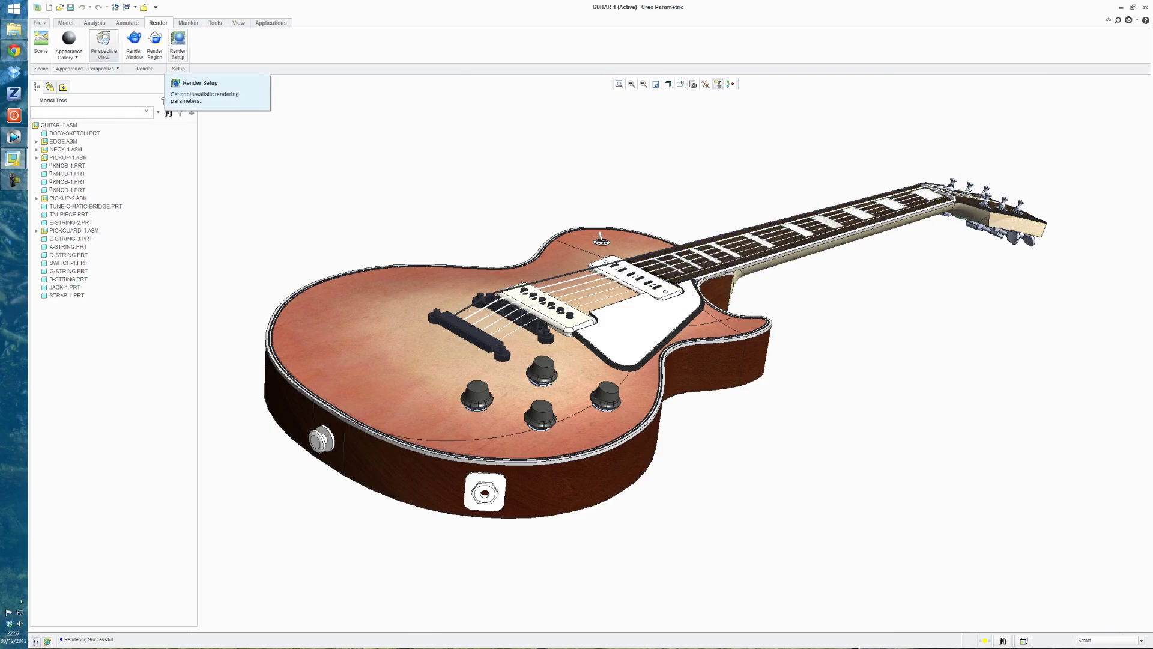
Set the render output to a JPEG file
left_click(178, 44)
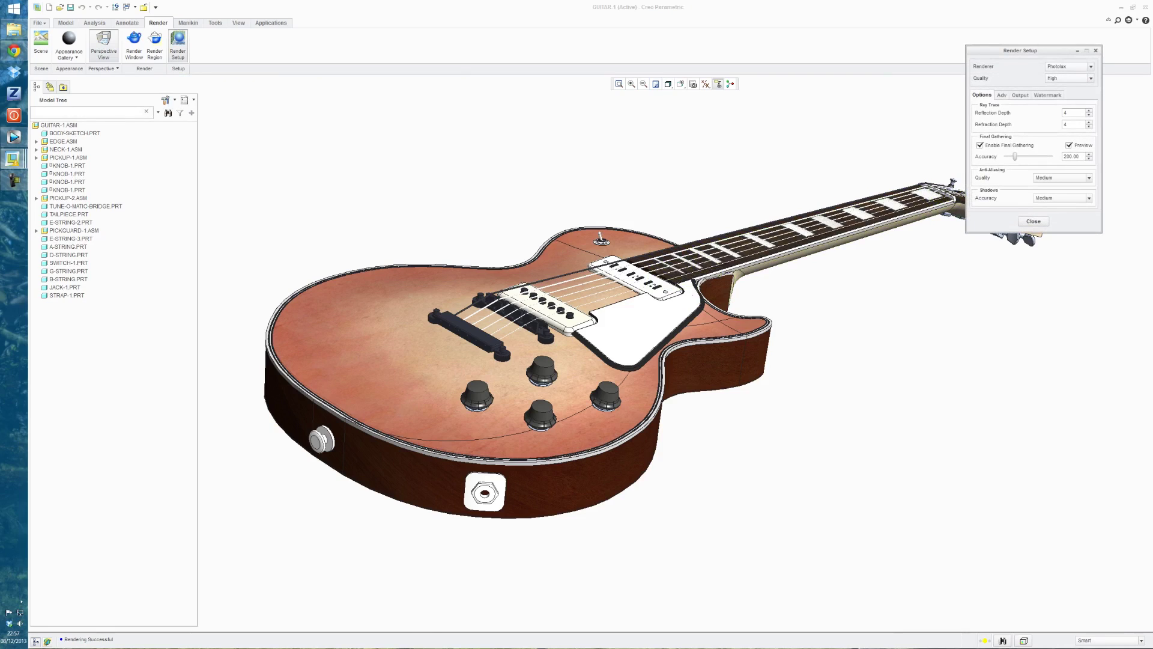
left_click(1020, 95)
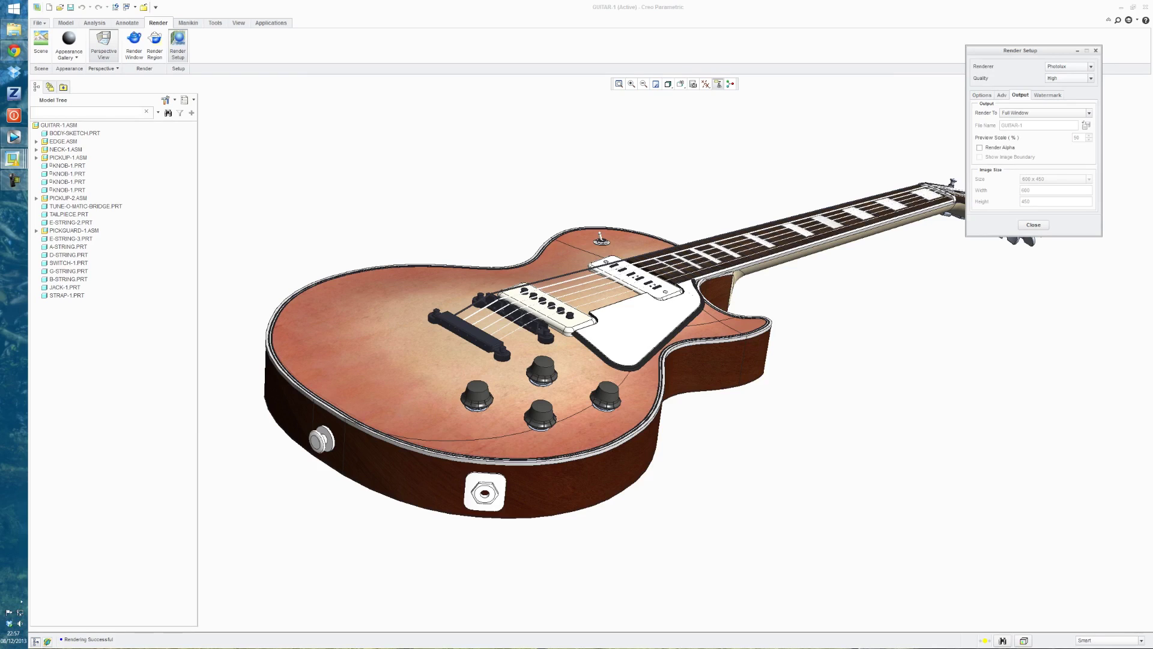
left_click(1089, 113)
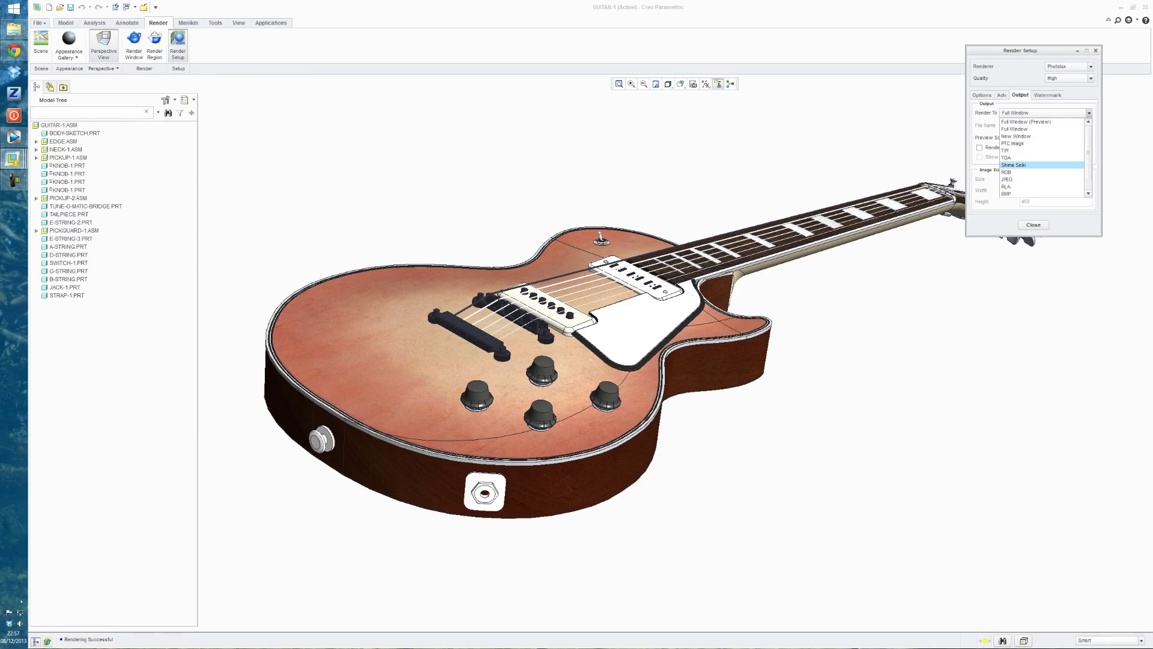
left_click_drag(1088, 163, 1088, 178)
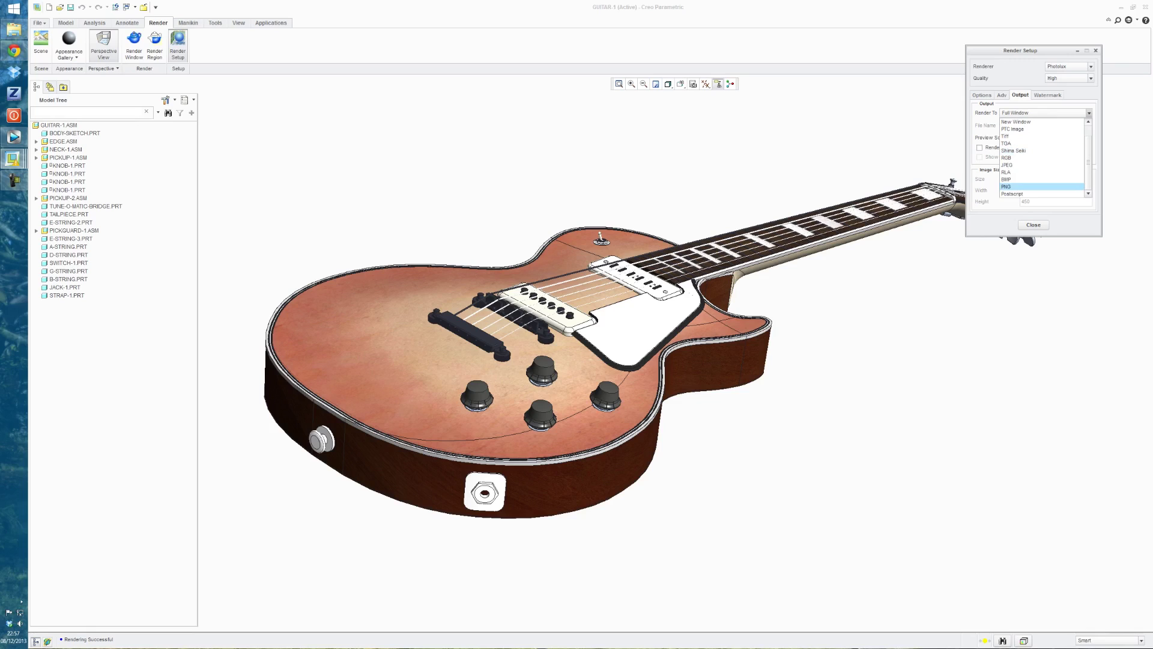
left_click(1007, 165)
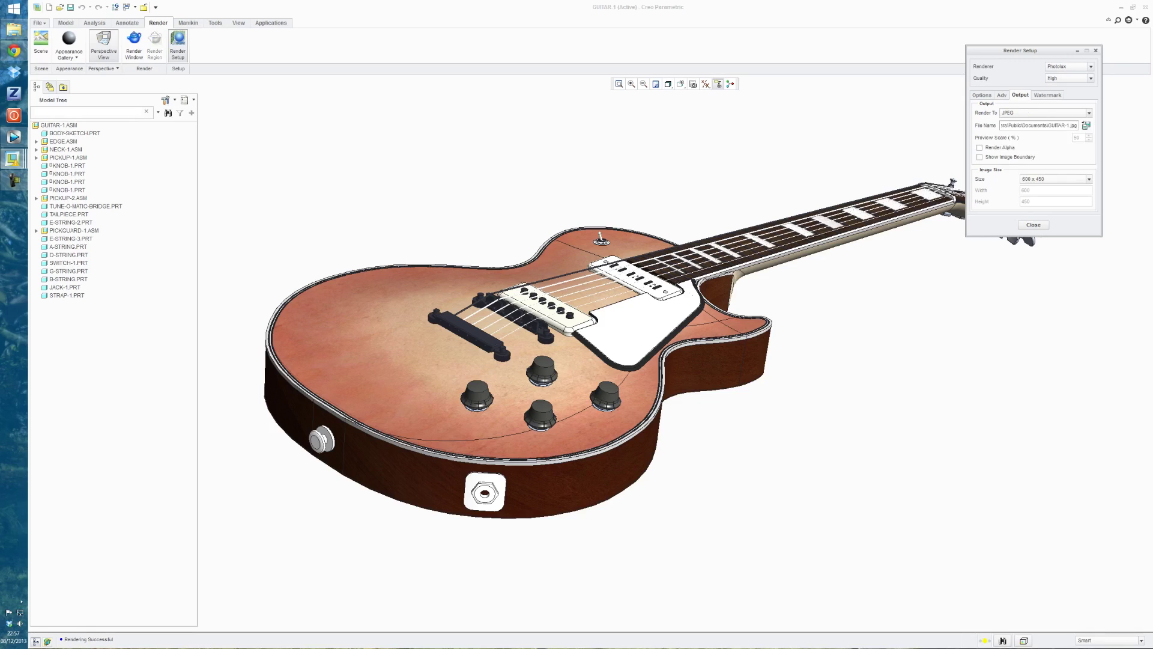
left_click(1033, 225)
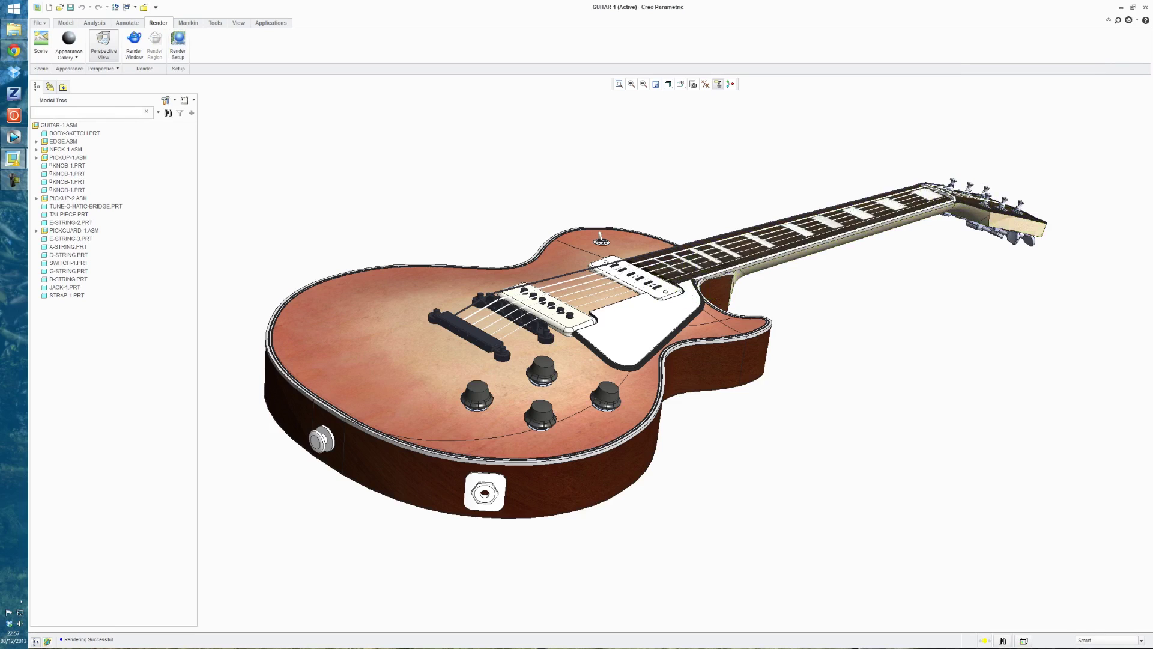